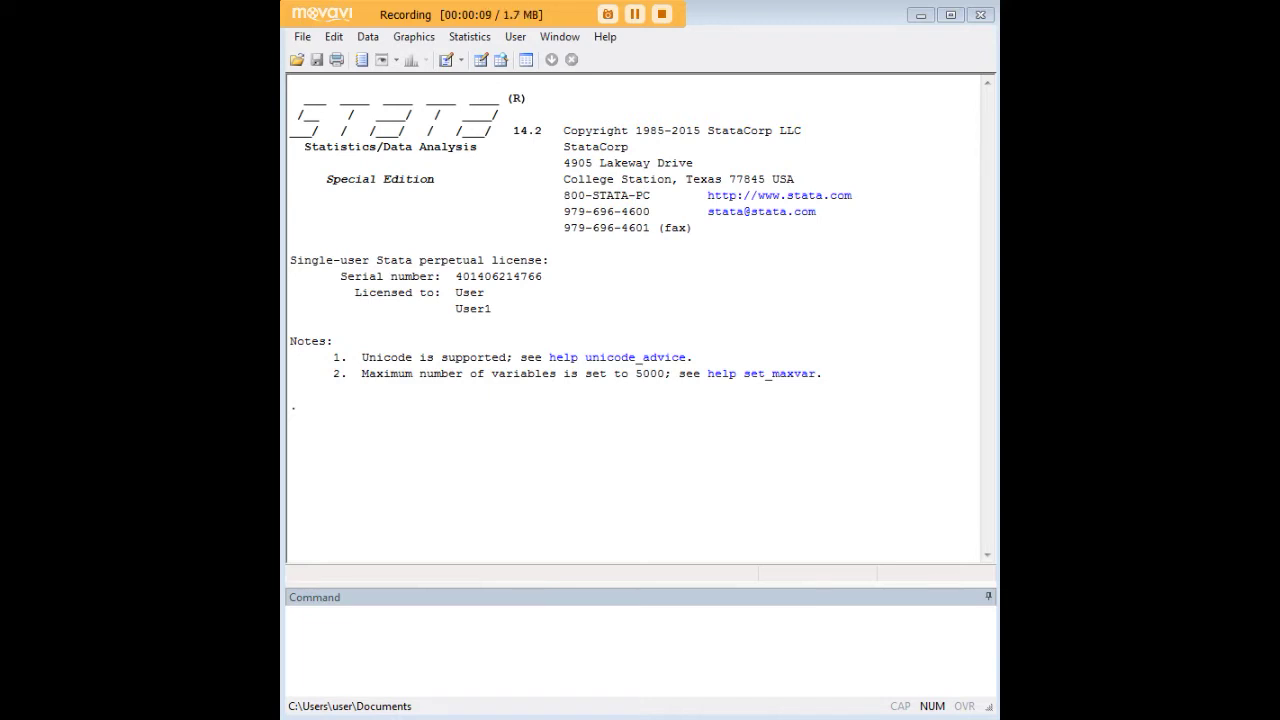
- Load the census13 dataset with webuse and regress pop on mrgrate
{"action": "left_click", "coordinate": [820, 638]}
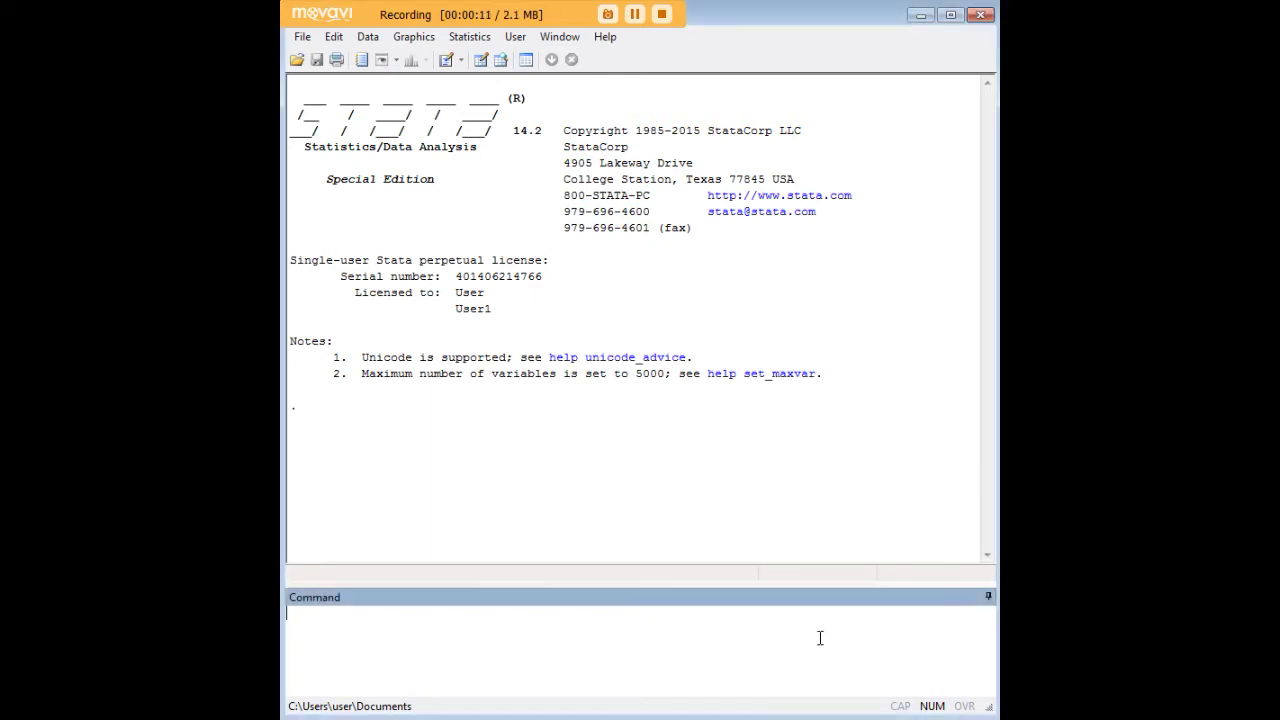
{"action": "type", "text": "webuse census13 reg pop mrgrate"}
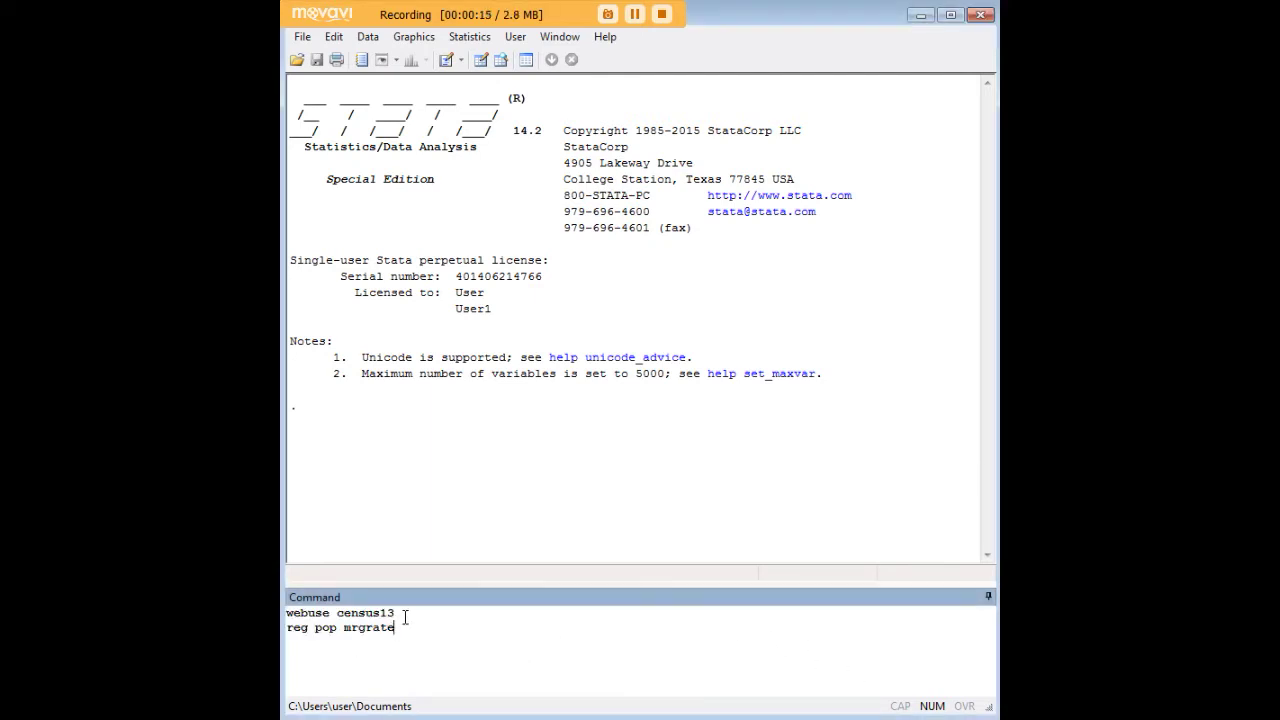
{"action": "left_click_drag", "start_coordinate": [396, 613], "coordinate": [287, 613]}
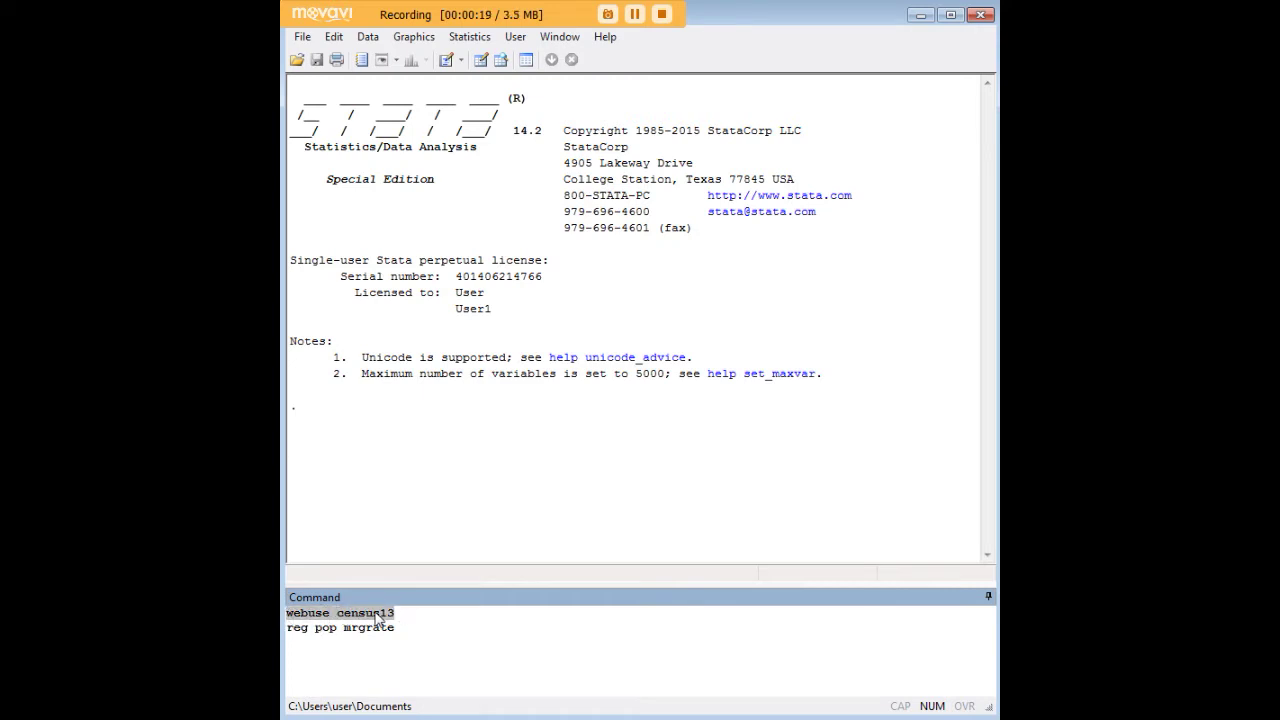
{"action": "left_click", "coordinate": [395, 613]}
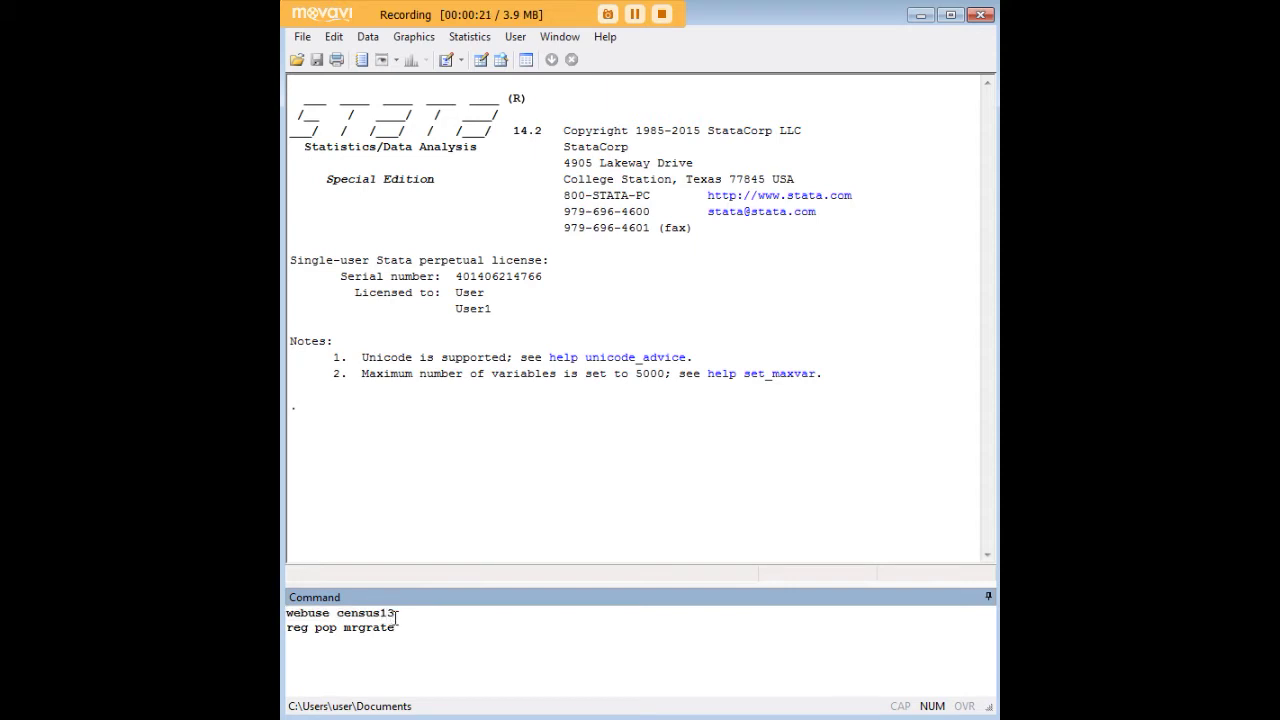
{"action": "left_click_drag", "start_coordinate": [396, 613], "coordinate": [287, 613]}
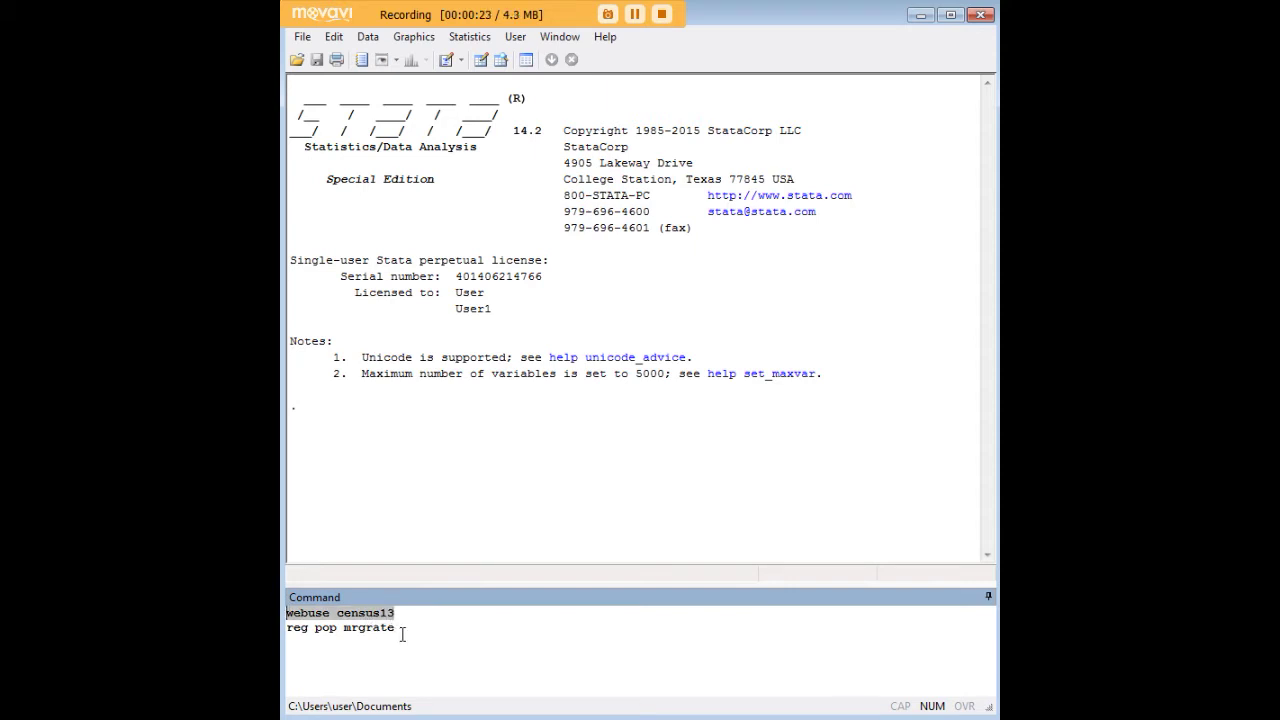
{"action": "left_click_drag", "start_coordinate": [398, 628], "coordinate": [287, 628]}
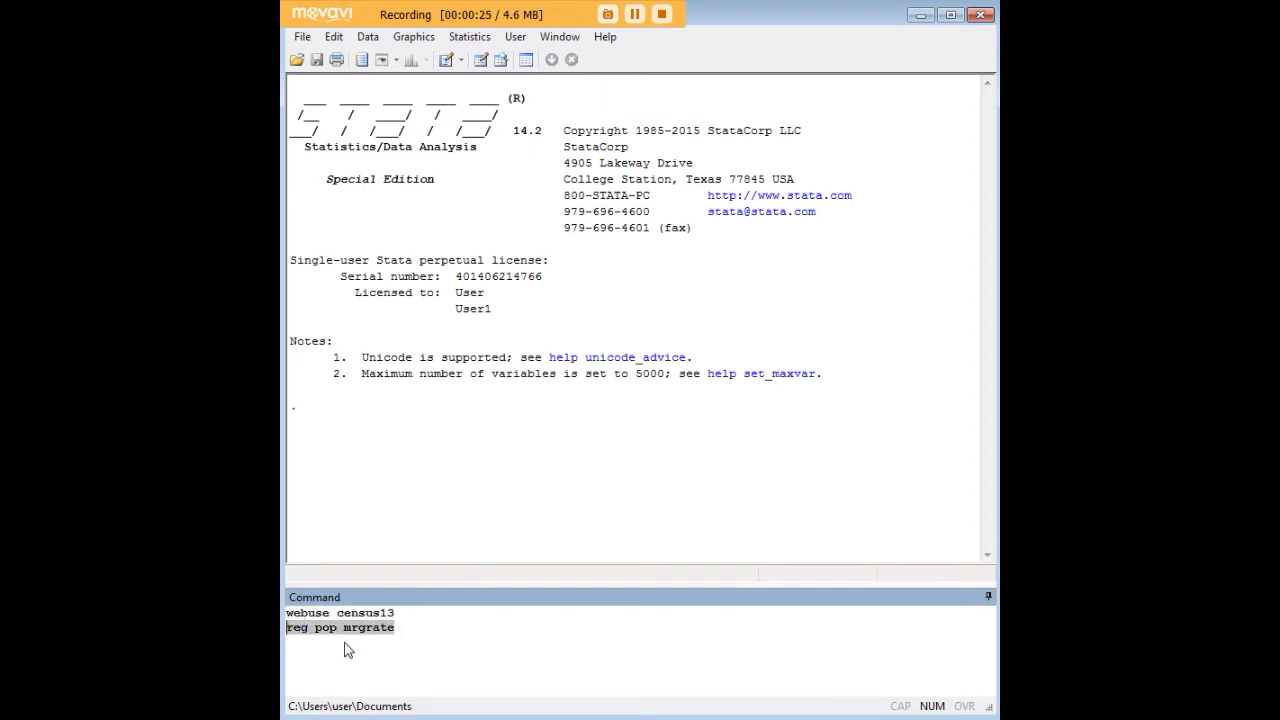
{"action": "left_click", "coordinate": [330, 627]}
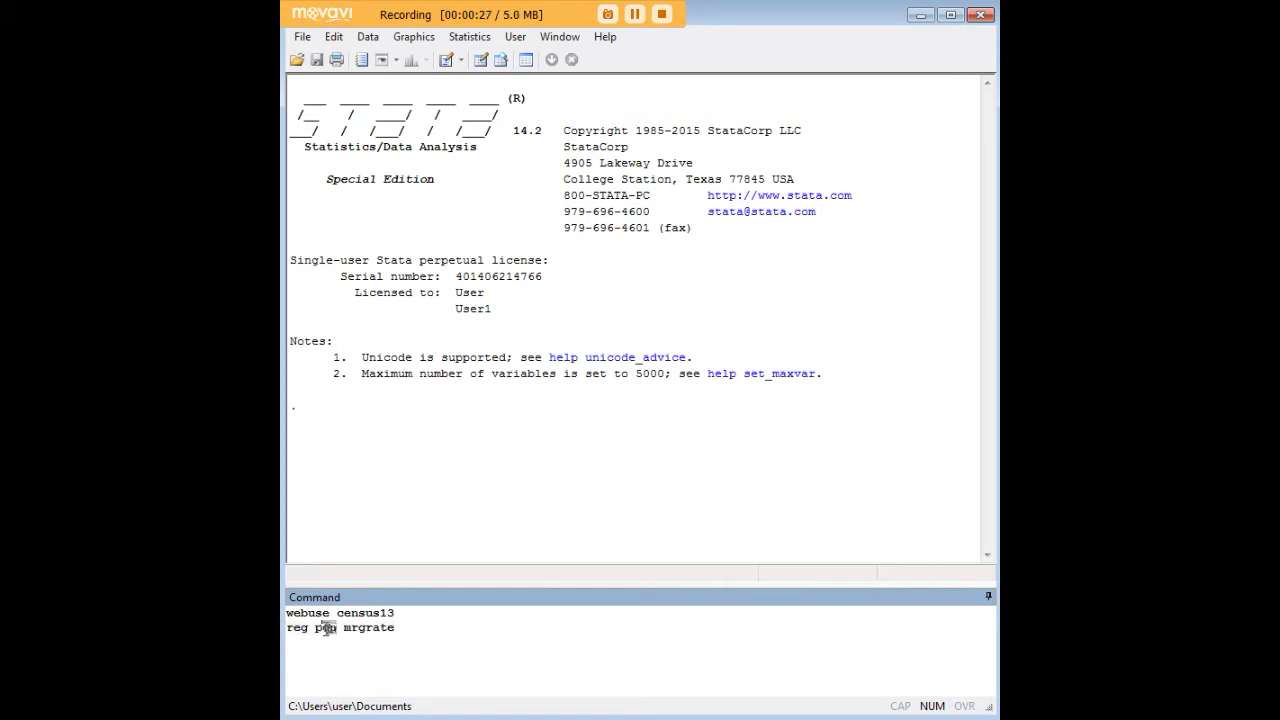
{"action": "double_click", "coordinate": [327, 627]}
{"action": "left_click_drag", "start_coordinate": [346, 628], "coordinate": [392, 628]}
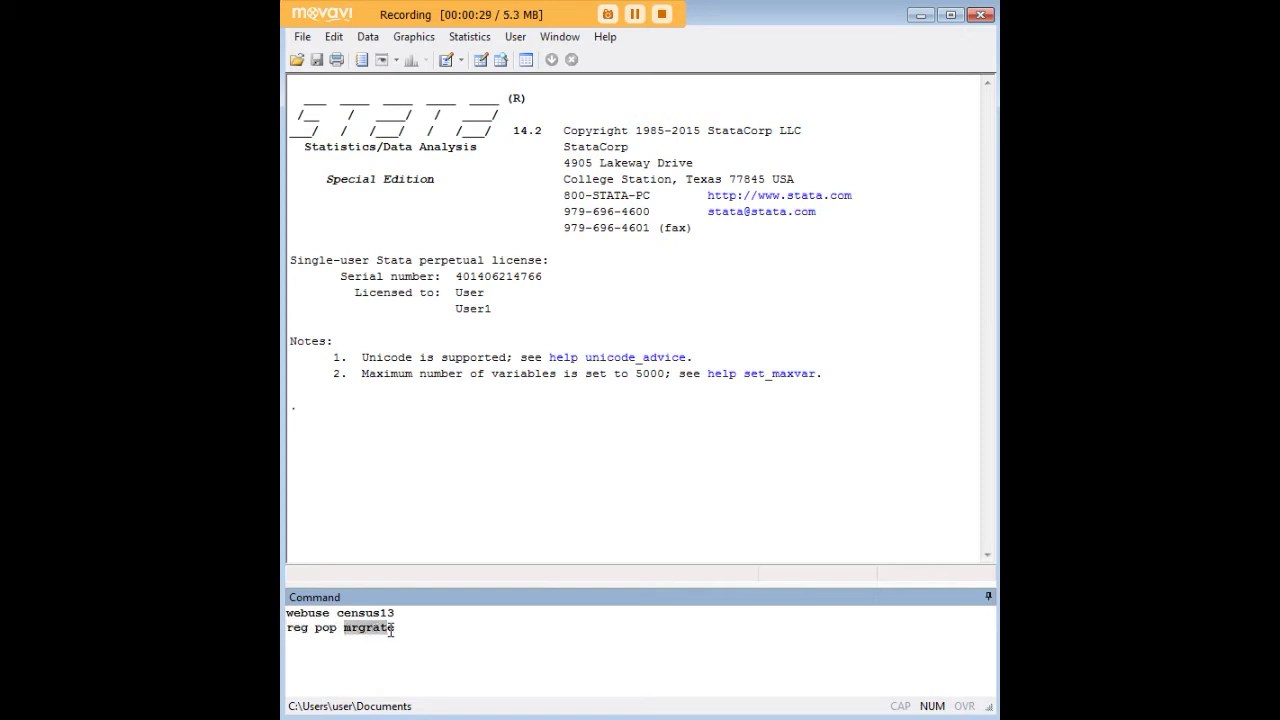
{"action": "left_click", "coordinate": [396, 628]}
{"action": "key", "text": "Return"}
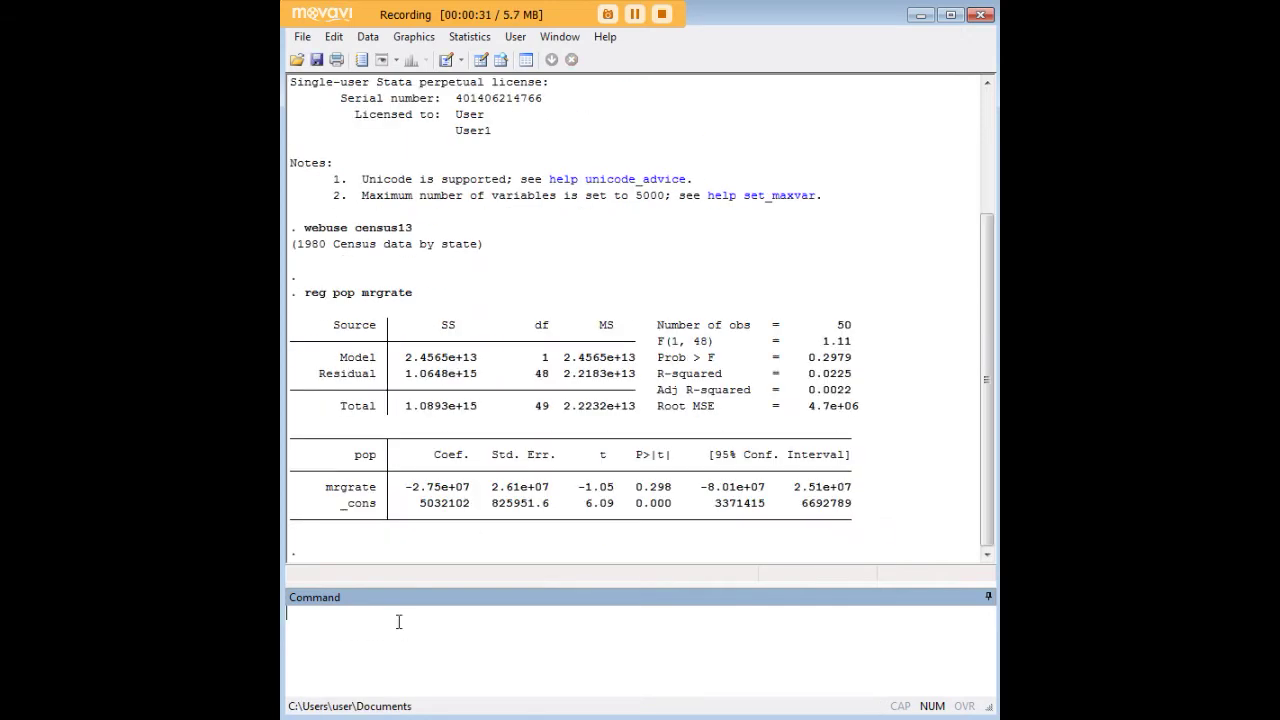
{"action": "type", "text": "edit"}
{"action": "key", "text": "Return"}
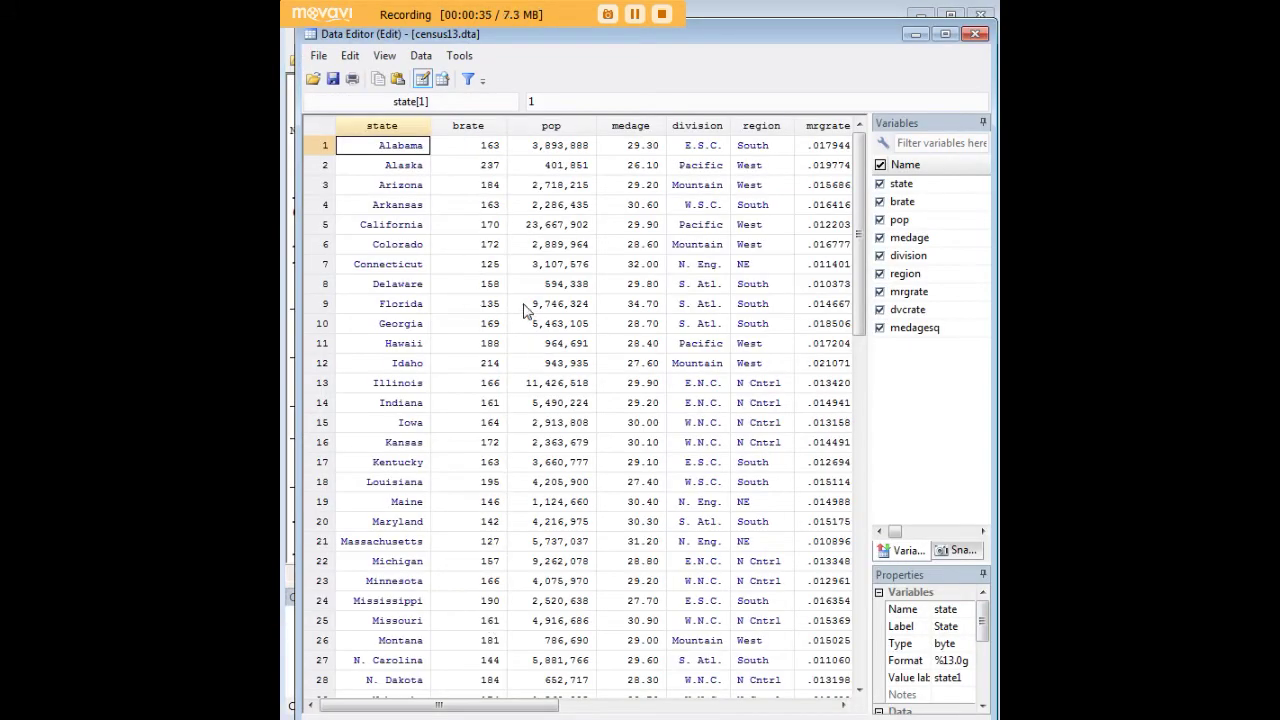
{"action": "left_click", "coordinate": [567, 127]}
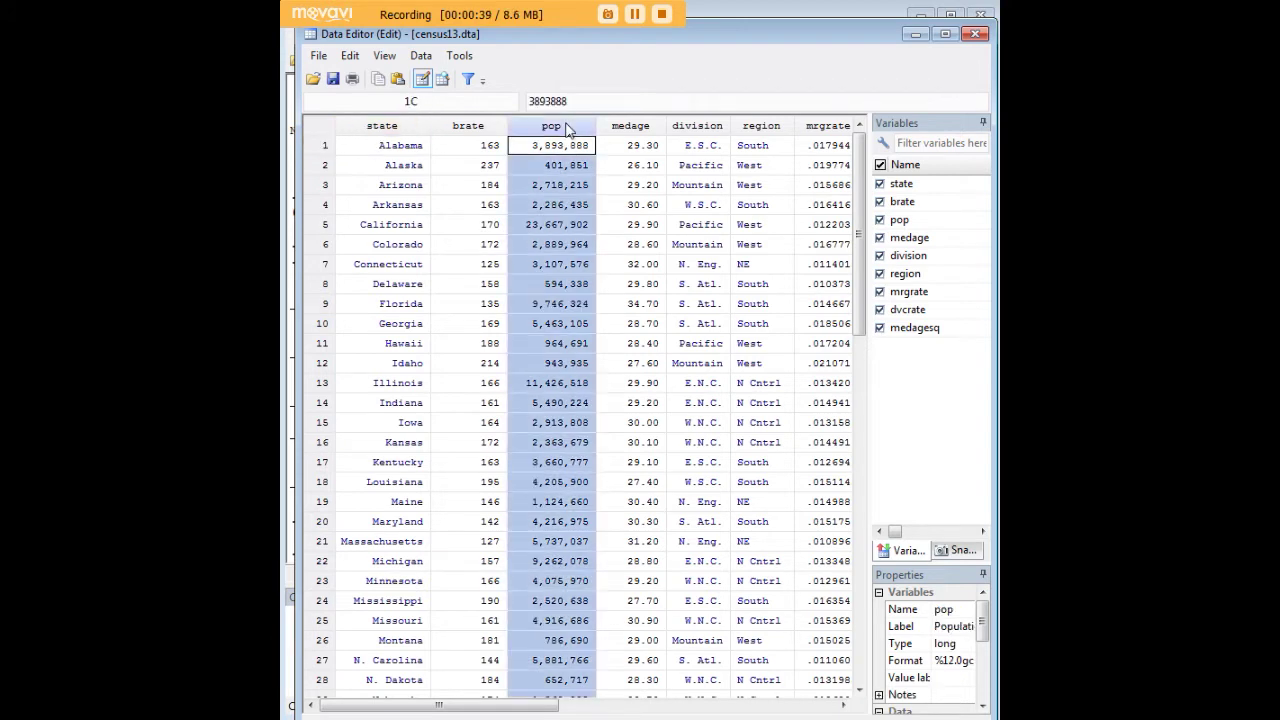
{"action": "key", "text": "Right"}
{"action": "key", "text": "Right"}
{"action": "key", "text": "Right"}
{"action": "key", "text": "Right"}
{"action": "key", "text": "Right"}
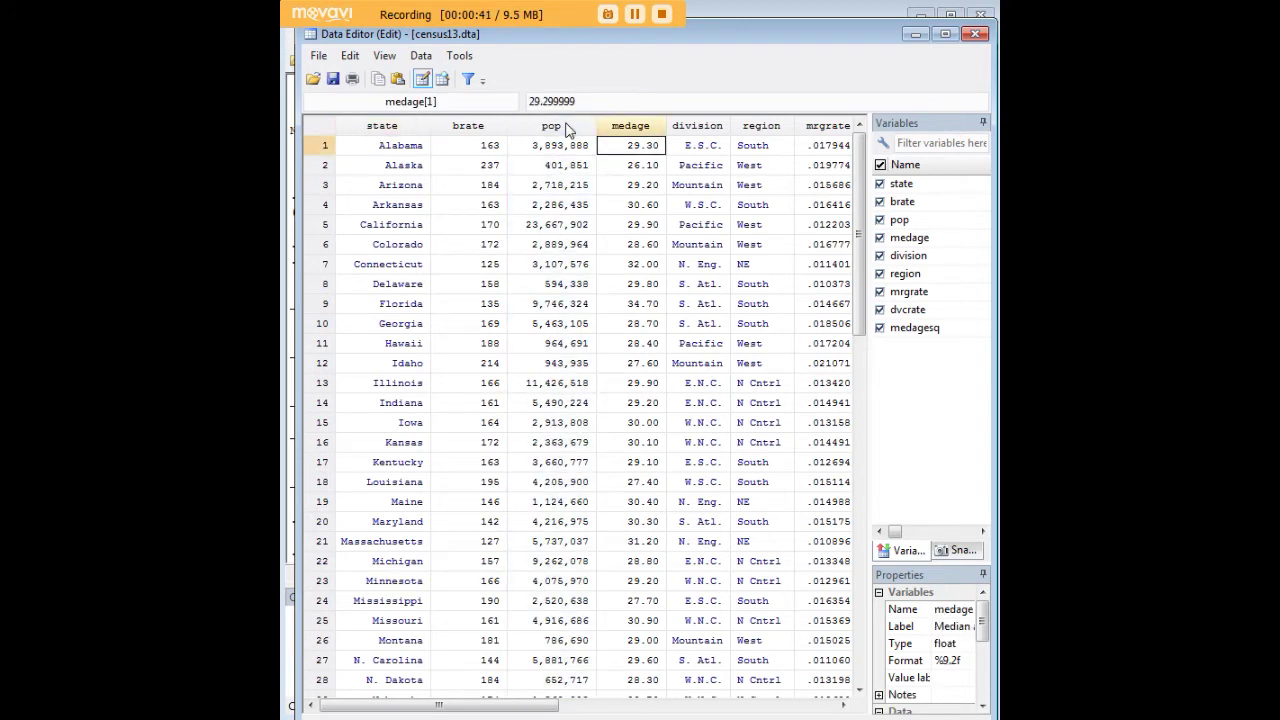
{"action": "key", "text": "Left"}
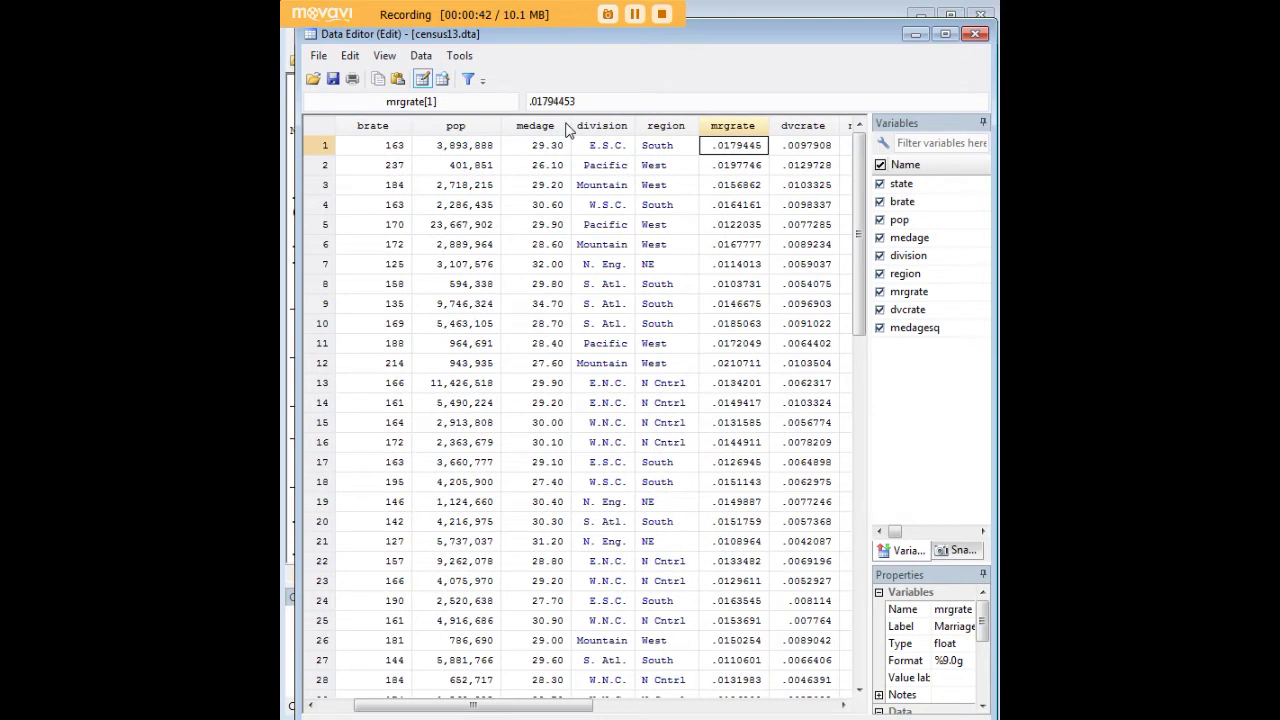
{"action": "left_click", "coordinate": [915, 34]}
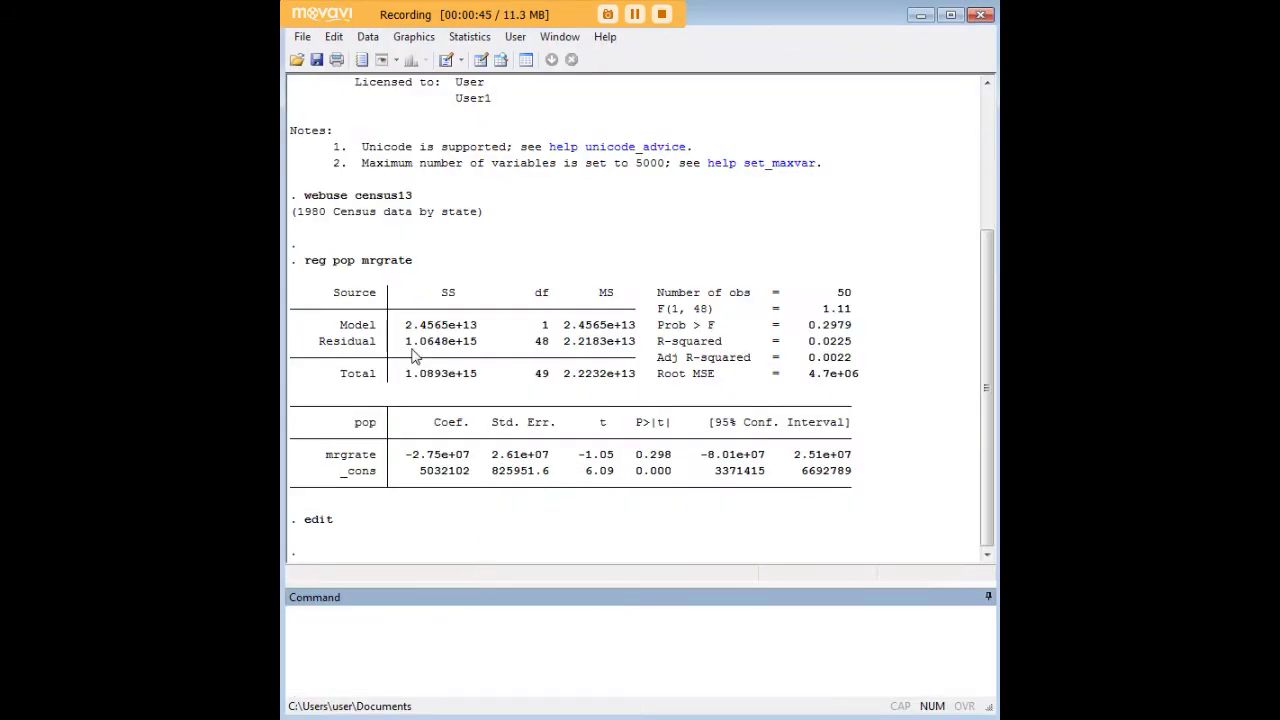
- Save the pop-on-mrgrate regression results with 'estimates store marriage'
{"action": "left_click_drag", "start_coordinate": [304, 292], "coordinate": [845, 478]}
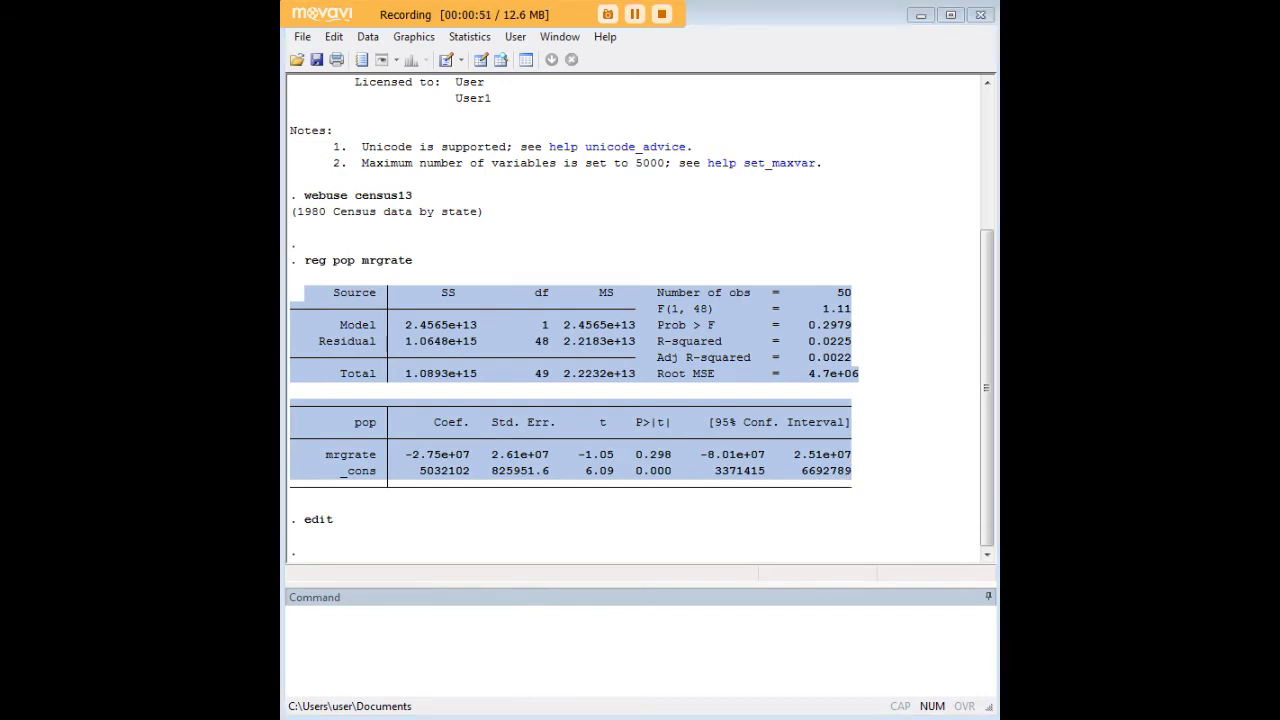
{"action": "left_click", "coordinate": [851, 619]}
{"action": "type", "text": "estimates store marriage"}
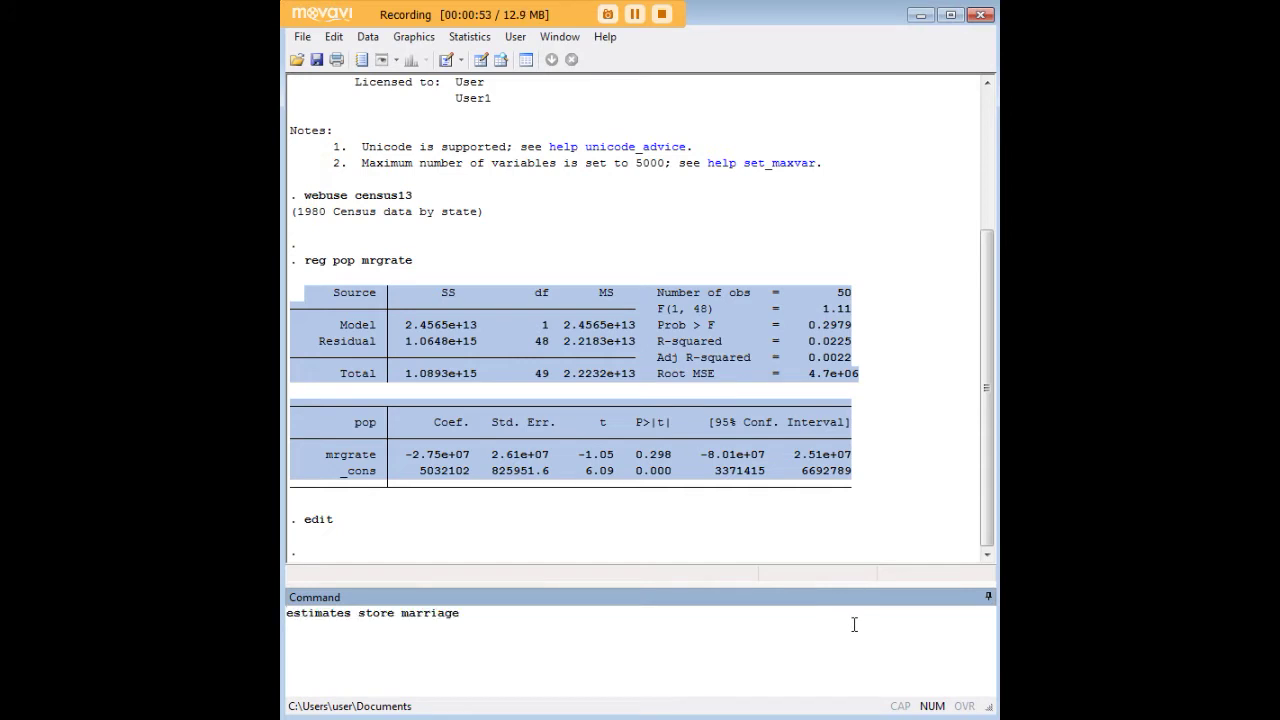
{"action": "left_click_drag", "start_coordinate": [467, 614], "coordinate": [284, 614]}
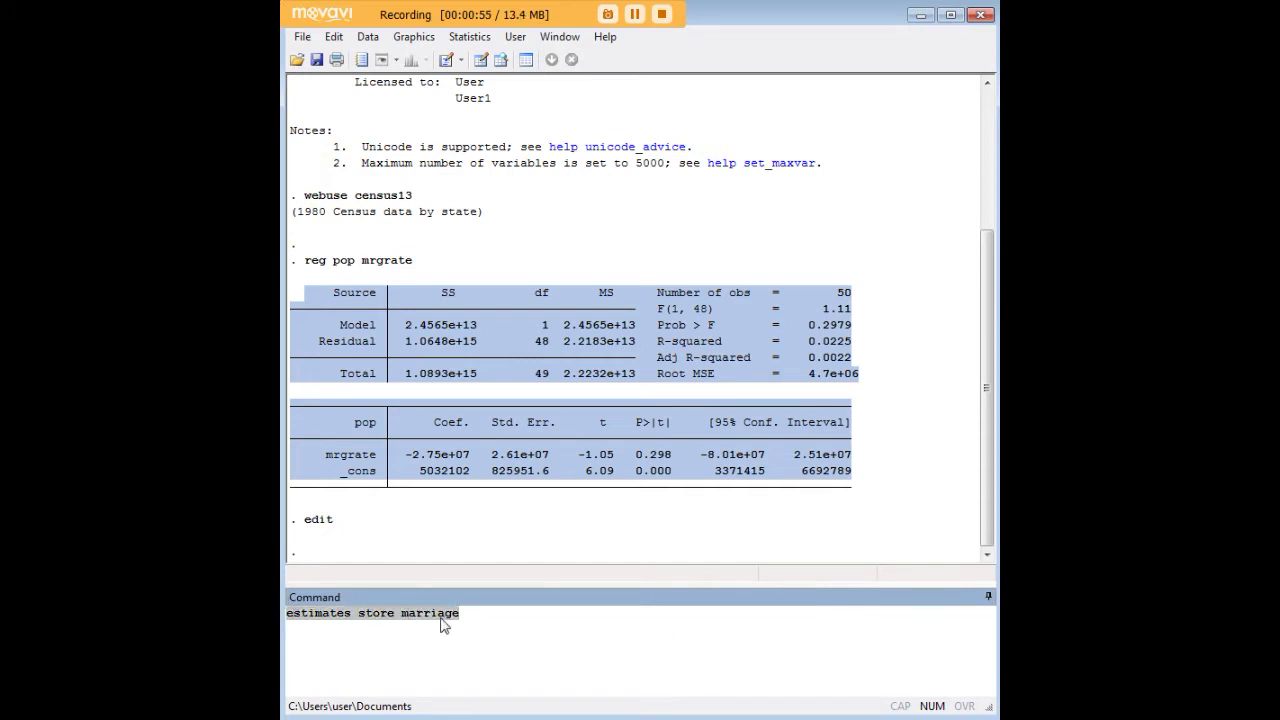
{"action": "left_click", "coordinate": [440, 622]}
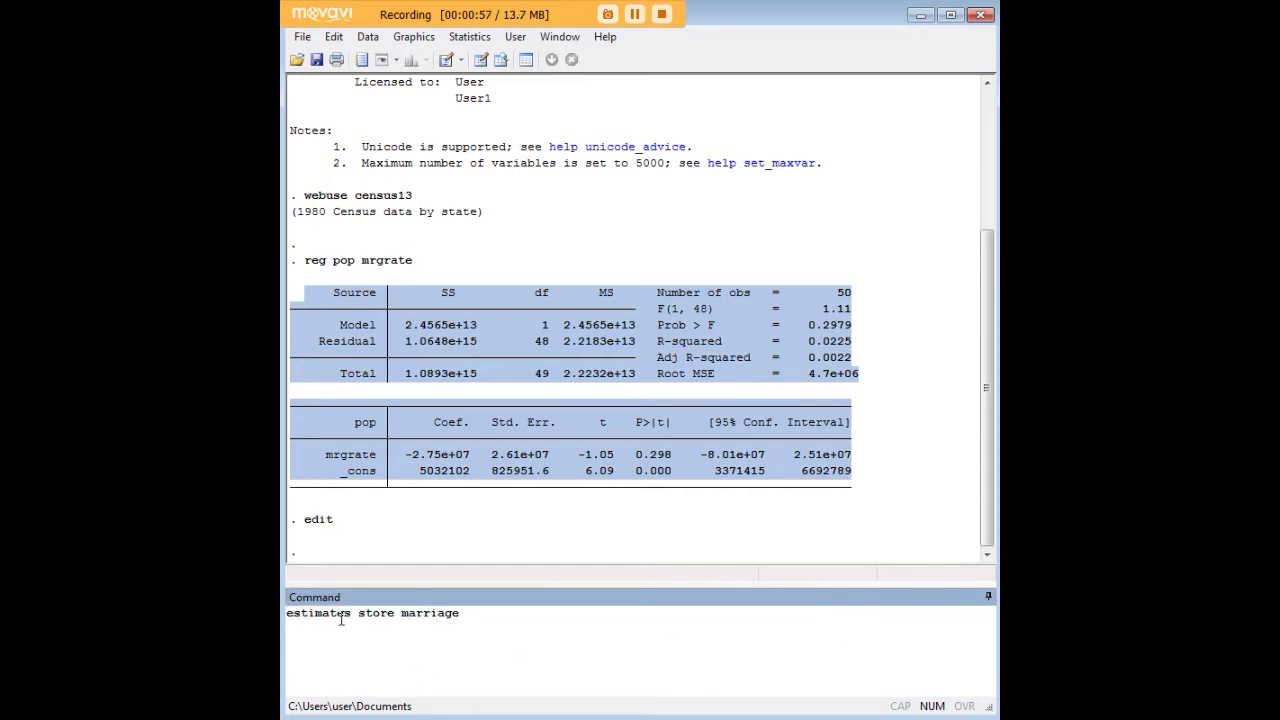
{"action": "left_click_drag", "start_coordinate": [398, 614], "coordinate": [292, 615]}
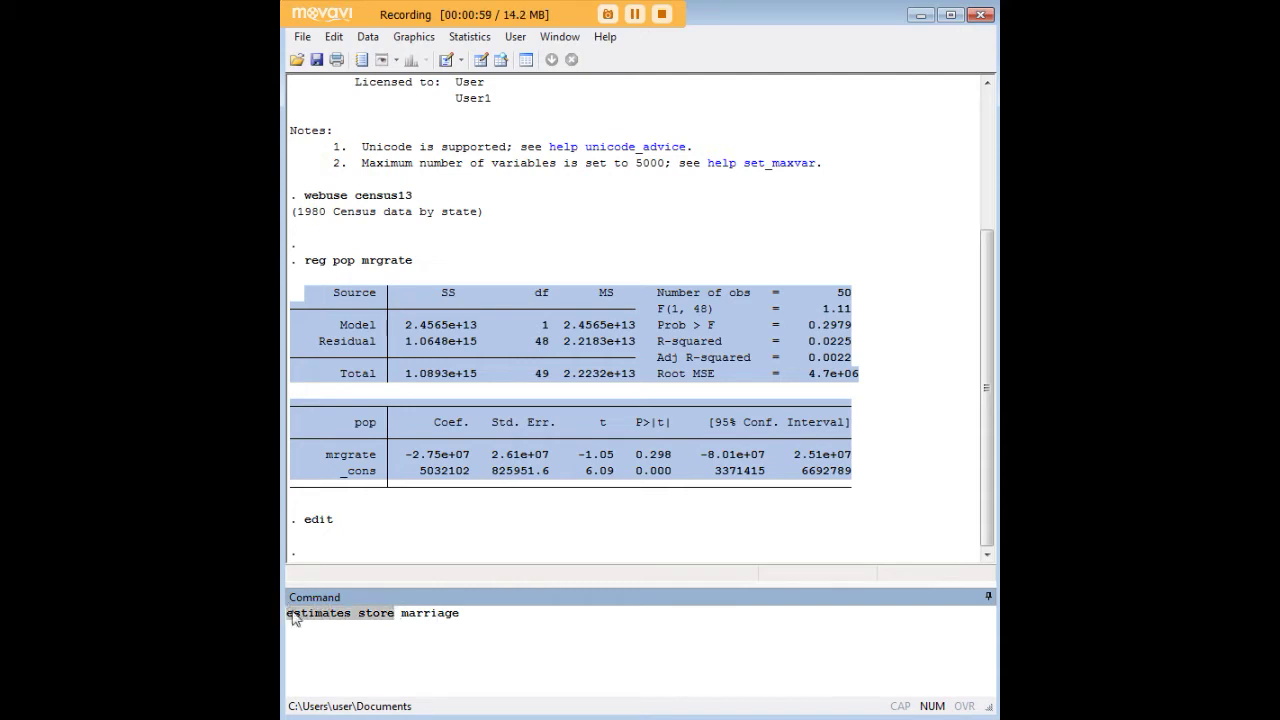
{"action": "left_click_drag", "start_coordinate": [464, 614], "coordinate": [407, 610]}
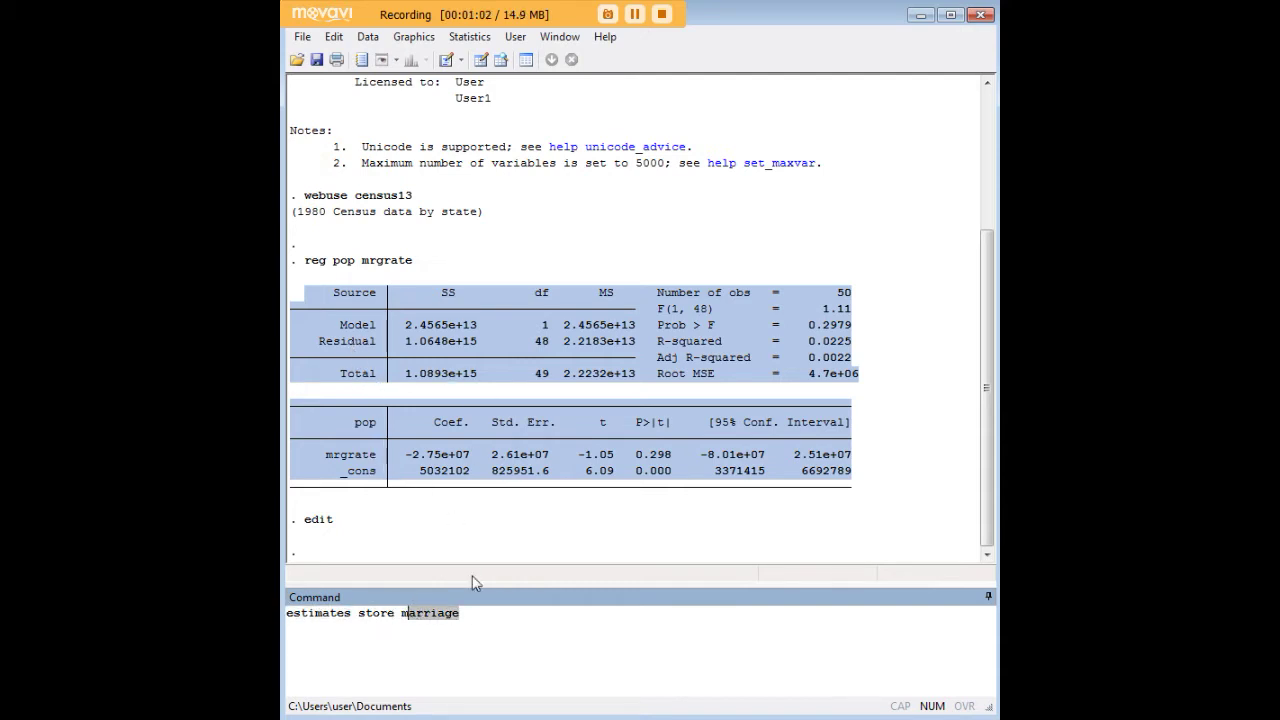
{"action": "left_click", "coordinate": [468, 614]}
{"action": "key", "text": "Return"}
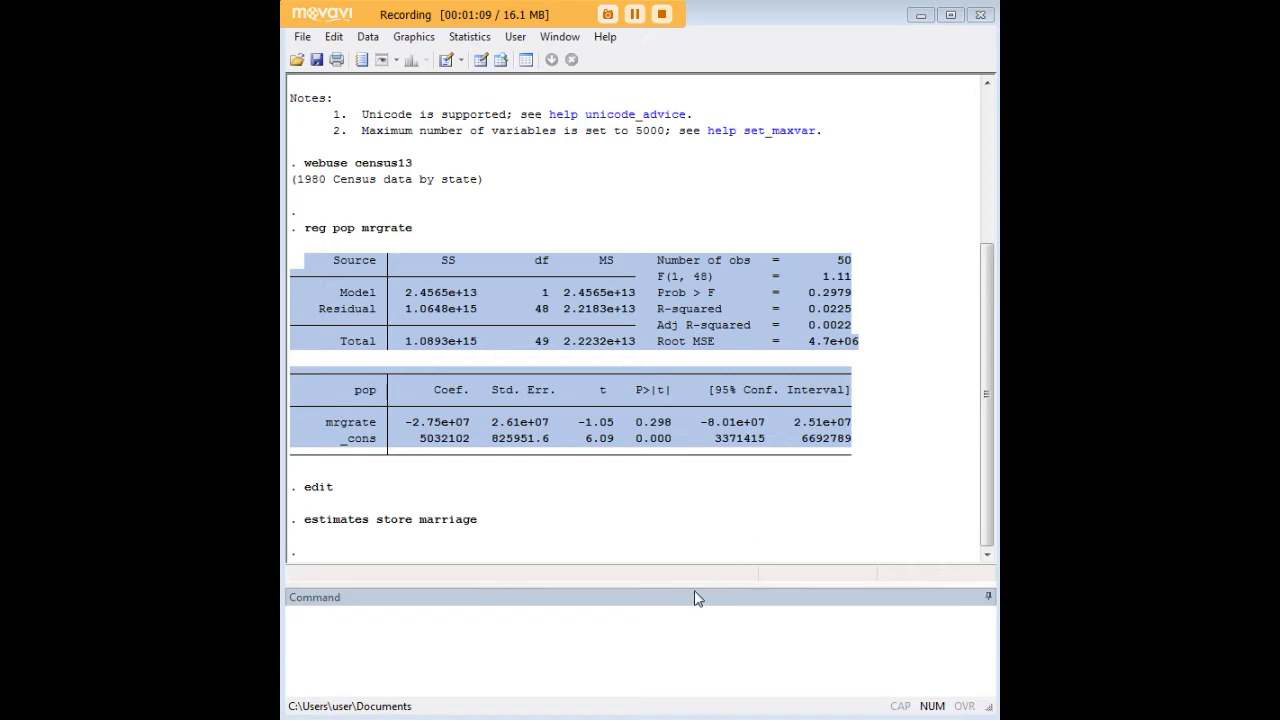
- Regress pop on dvcrate, store the estimates as divorce, and review the output
{"action": "left_click", "coordinate": [676, 636]}
{"action": "type", "text": "reg pop dvcrate estimates store divorce"}
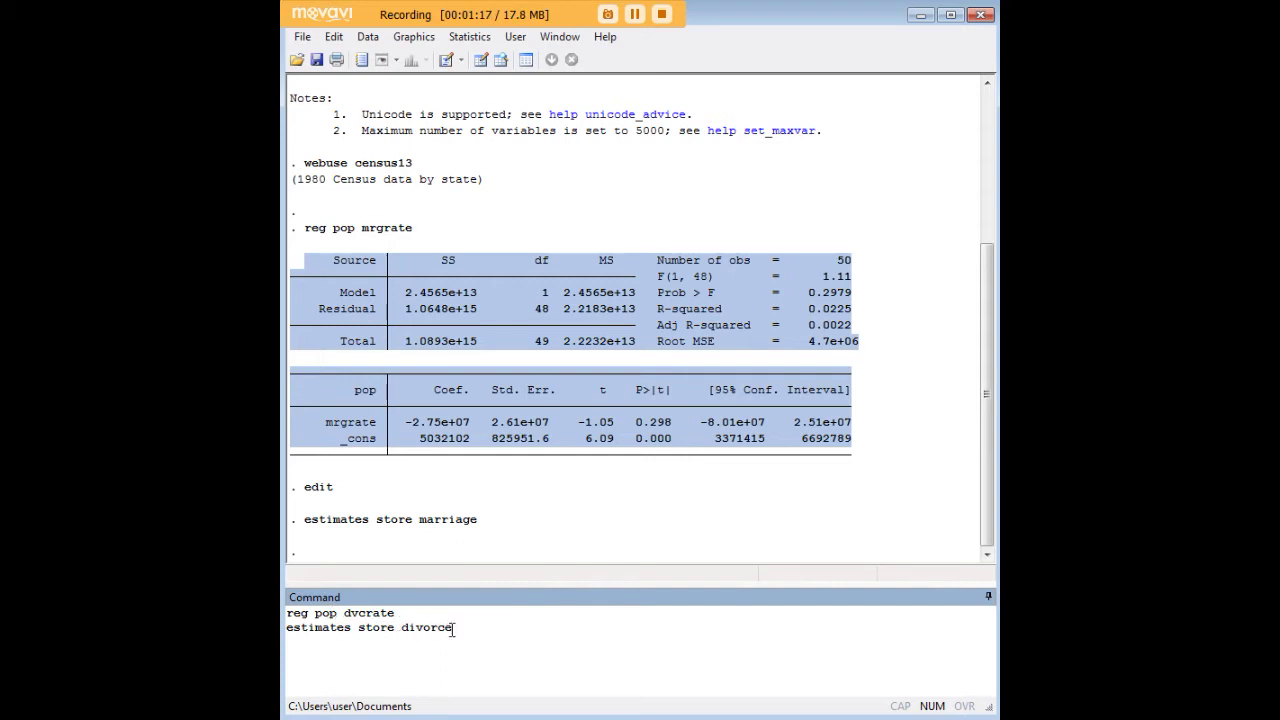
{"action": "key", "text": "Return"}
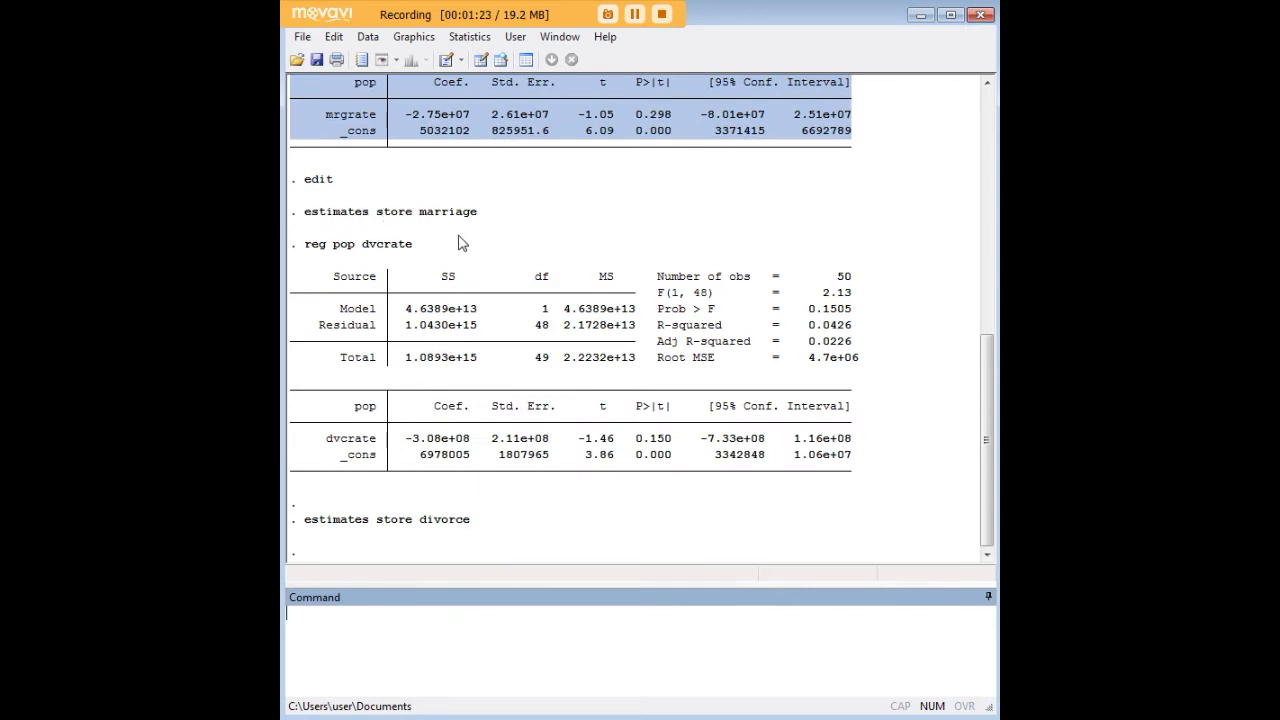
{"action": "scroll", "coordinate": [665, 340], "scroll_direction": "up", "scroll_amount": 3}
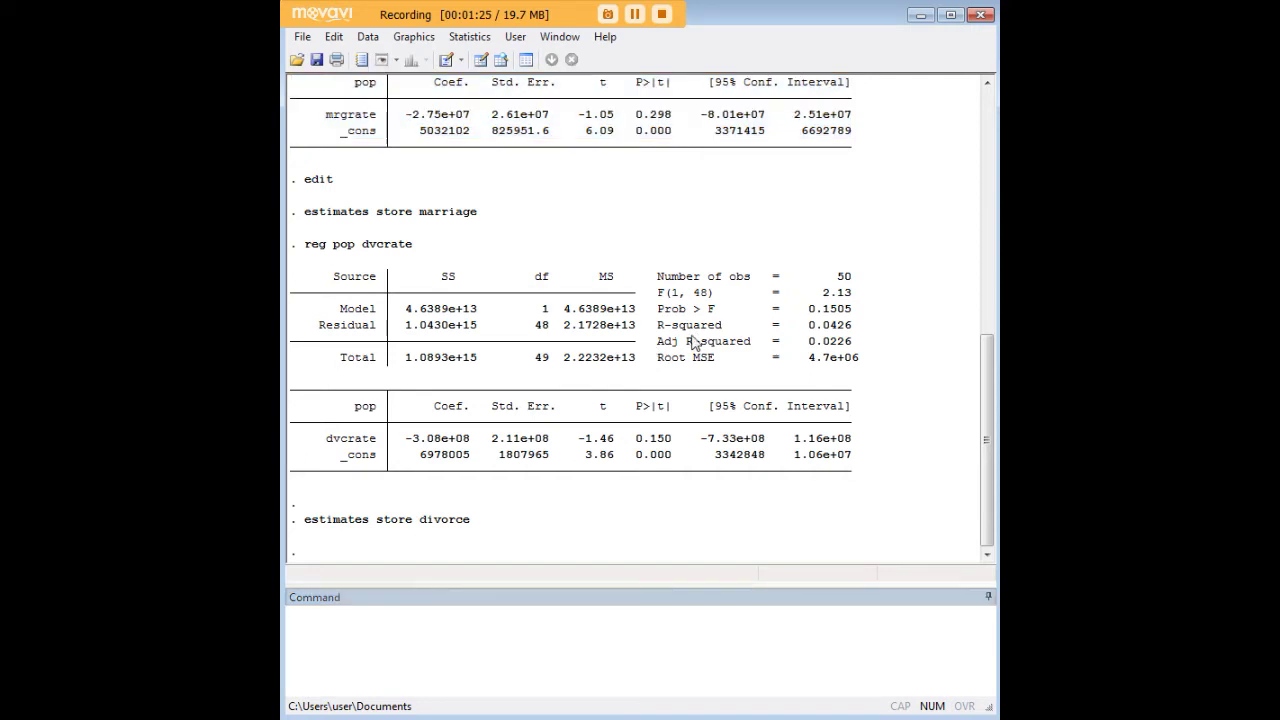
{"action": "scroll", "coordinate": [805, 340], "scroll_direction": "up", "scroll_amount": 1}
{"action": "scroll", "coordinate": [665, 260], "scroll_direction": "up", "scroll_amount": 2}
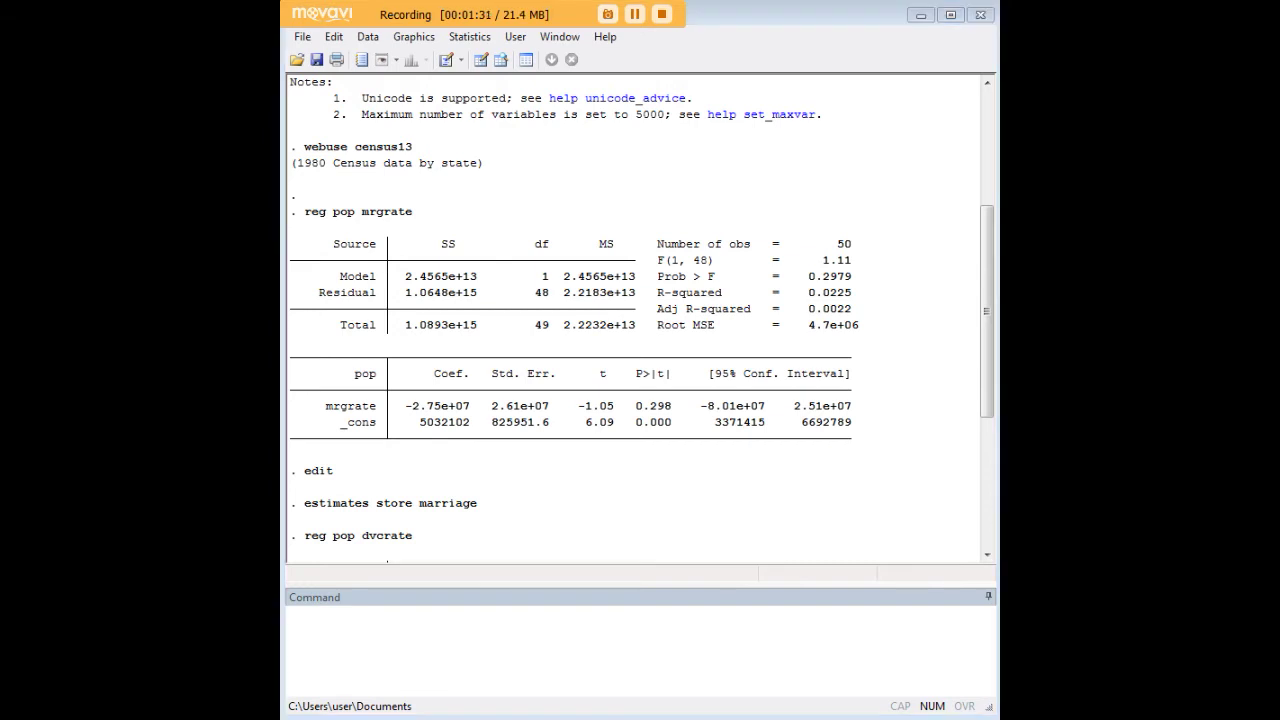
{"action": "left_click", "coordinate": [703, 647]}
- Run 'suest marriage divorce' to get joint results with robust standard errors
{"action": "type", "text": "suest marriage divorce"}
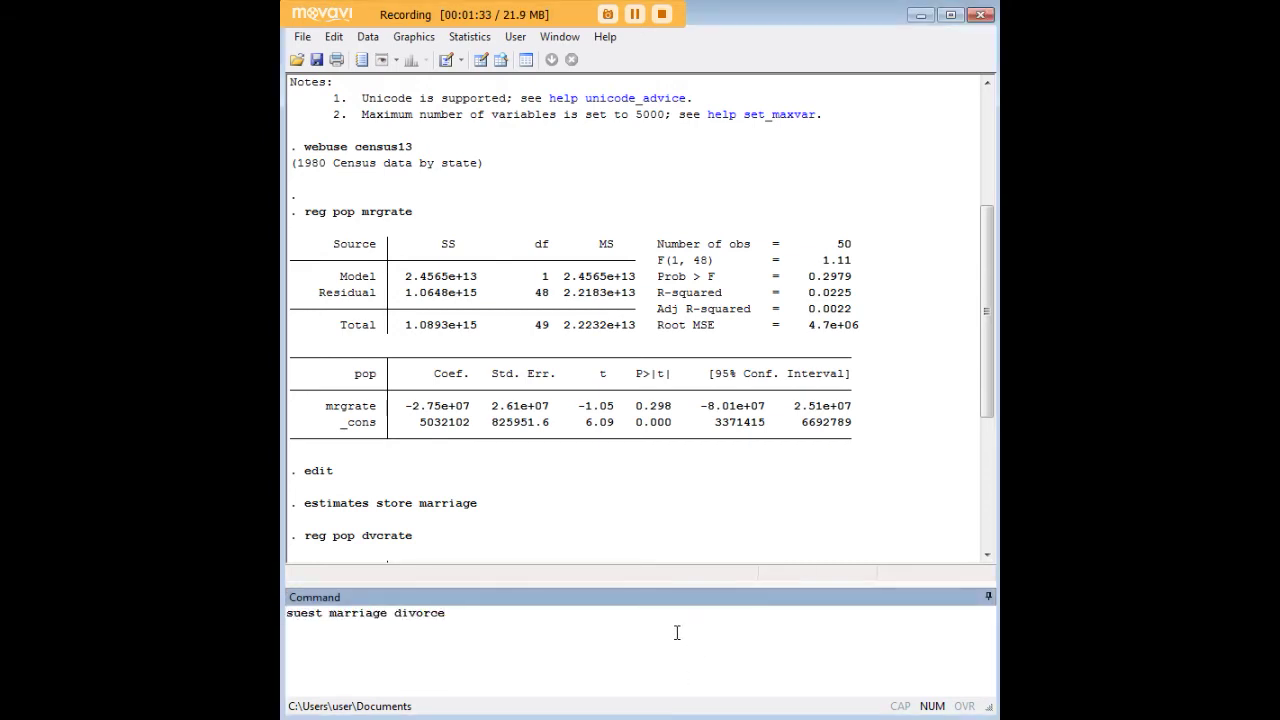
{"action": "left_click_drag", "start_coordinate": [324, 613], "coordinate": [286, 613]}
{"action": "left_click_drag", "start_coordinate": [446, 613], "coordinate": [331, 614]}
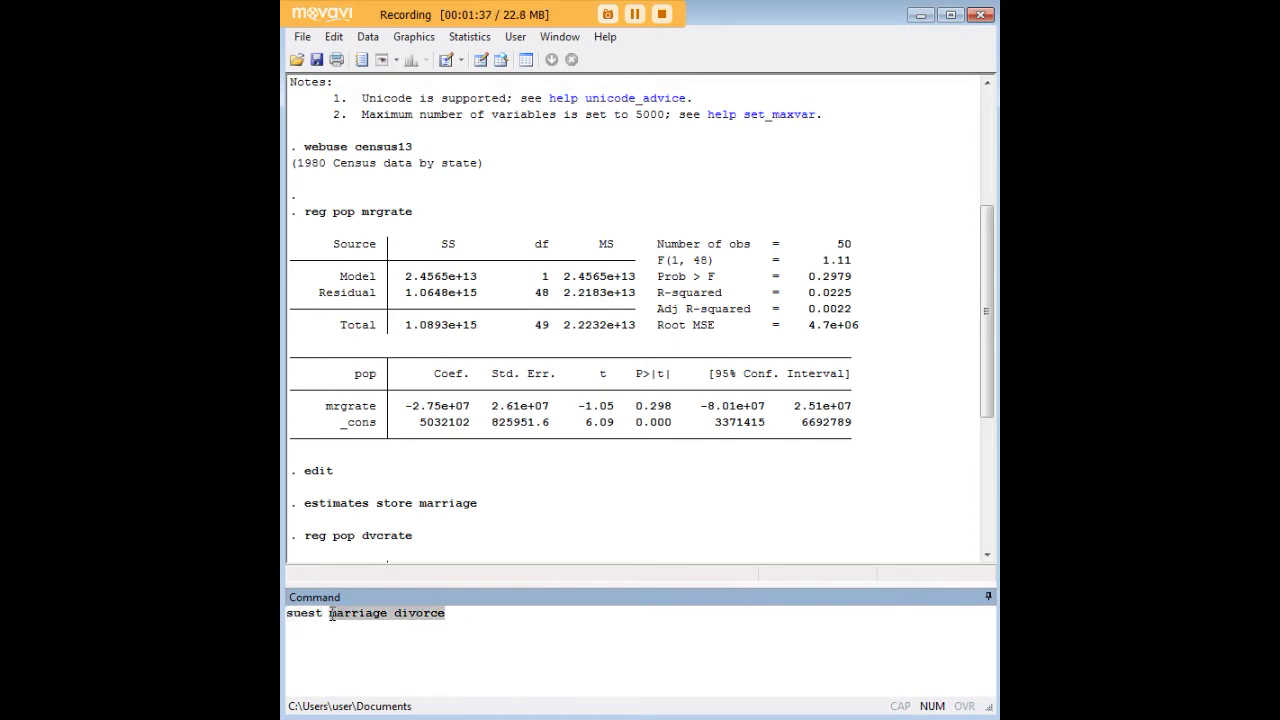
{"action": "left_click", "coordinate": [480, 617]}
{"action": "key", "text": "Return"}
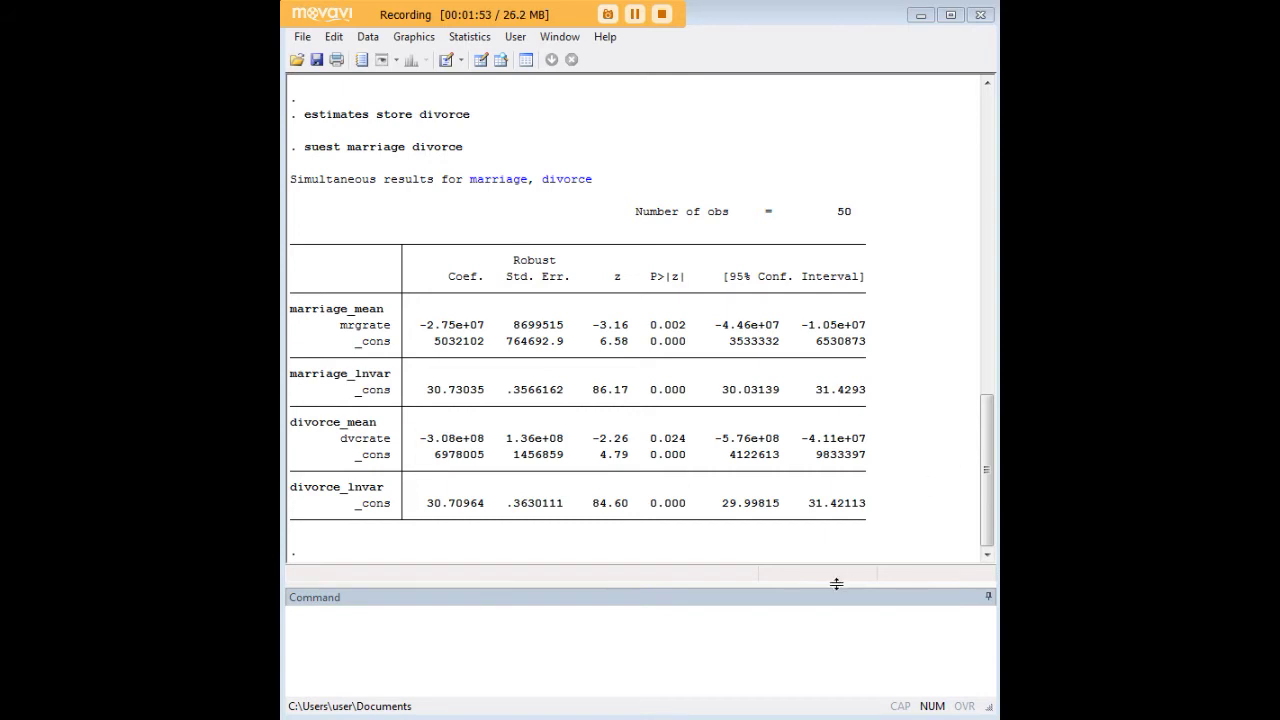
{"action": "left_click", "coordinate": [820, 626]}
- Run test _b[marriage_mean:_cons] = _b[divorce_mean:_cons] to compare the two intercepts
{"action": "type", "text": "test  _b[marriage_mean:_cons] = _b[divorce_mean:_cons]"}
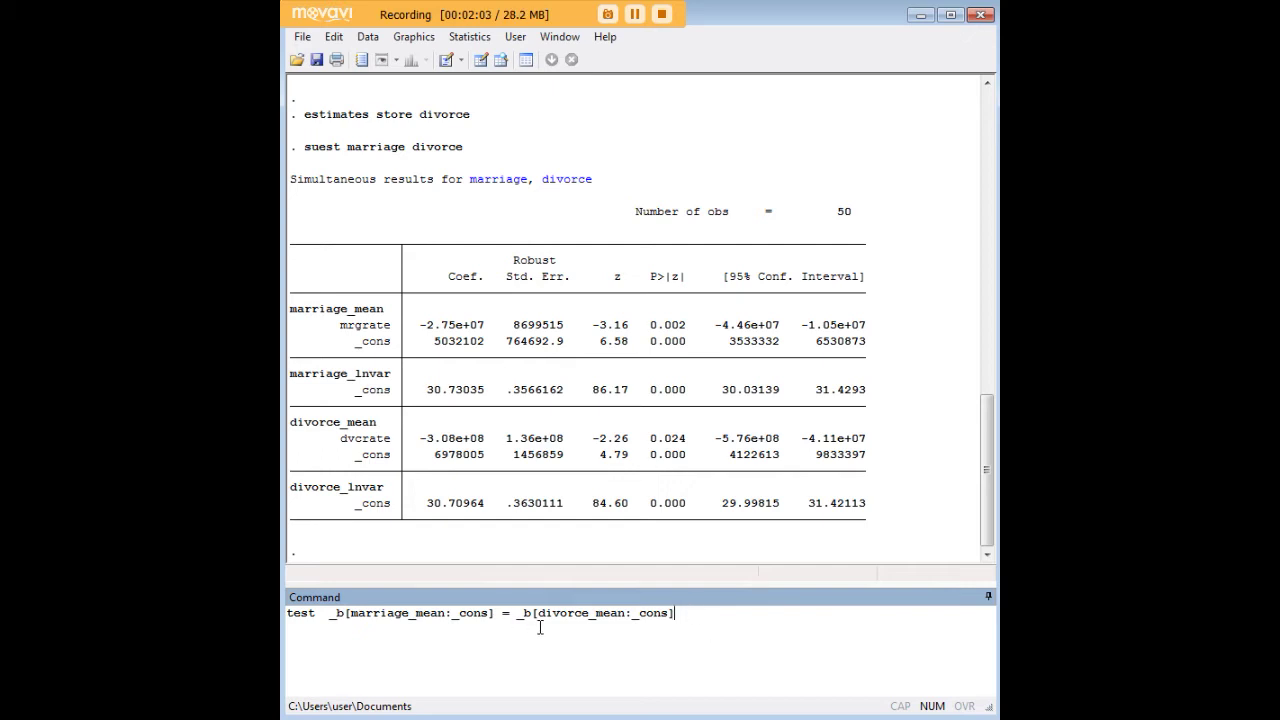
{"action": "left_click_drag", "start_coordinate": [675, 614], "coordinate": [285, 615]}
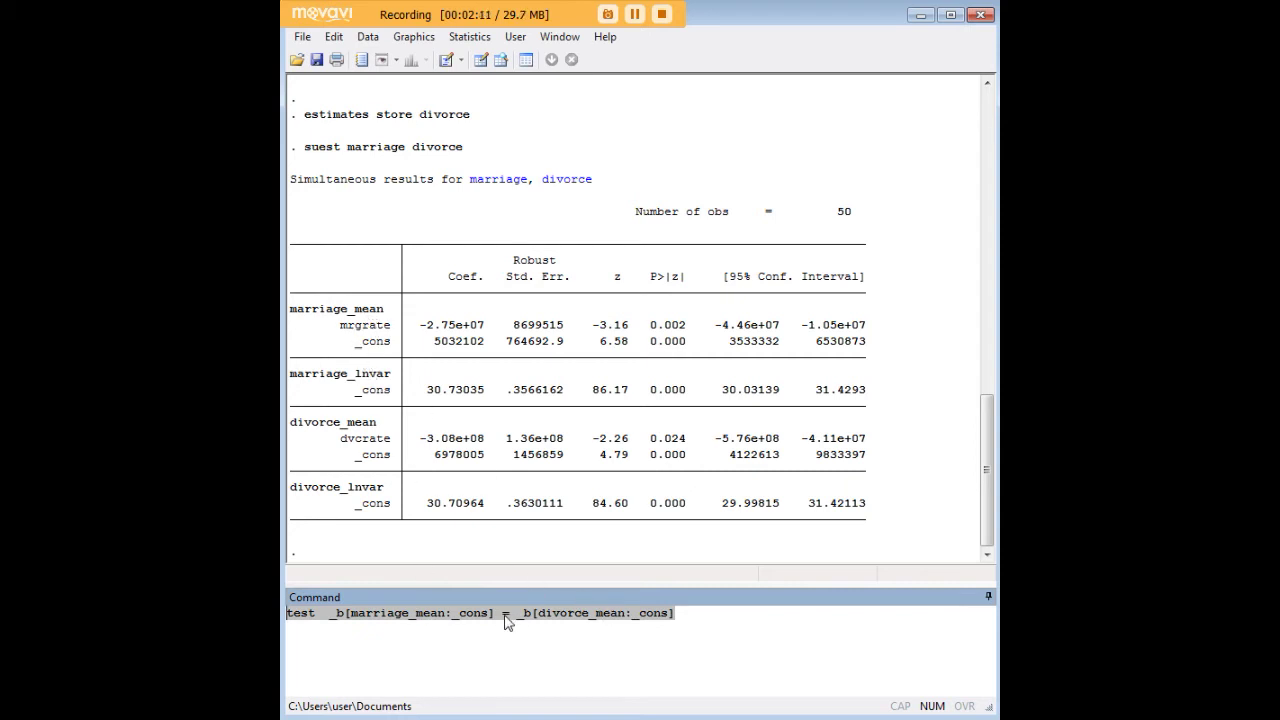
{"action": "left_click_drag", "start_coordinate": [488, 613], "coordinate": [465, 613]}
{"action": "left_click_drag", "start_coordinate": [640, 613], "coordinate": [672, 613]}
{"action": "left_click", "coordinate": [683, 614]}
{"action": "key", "text": "Return"}
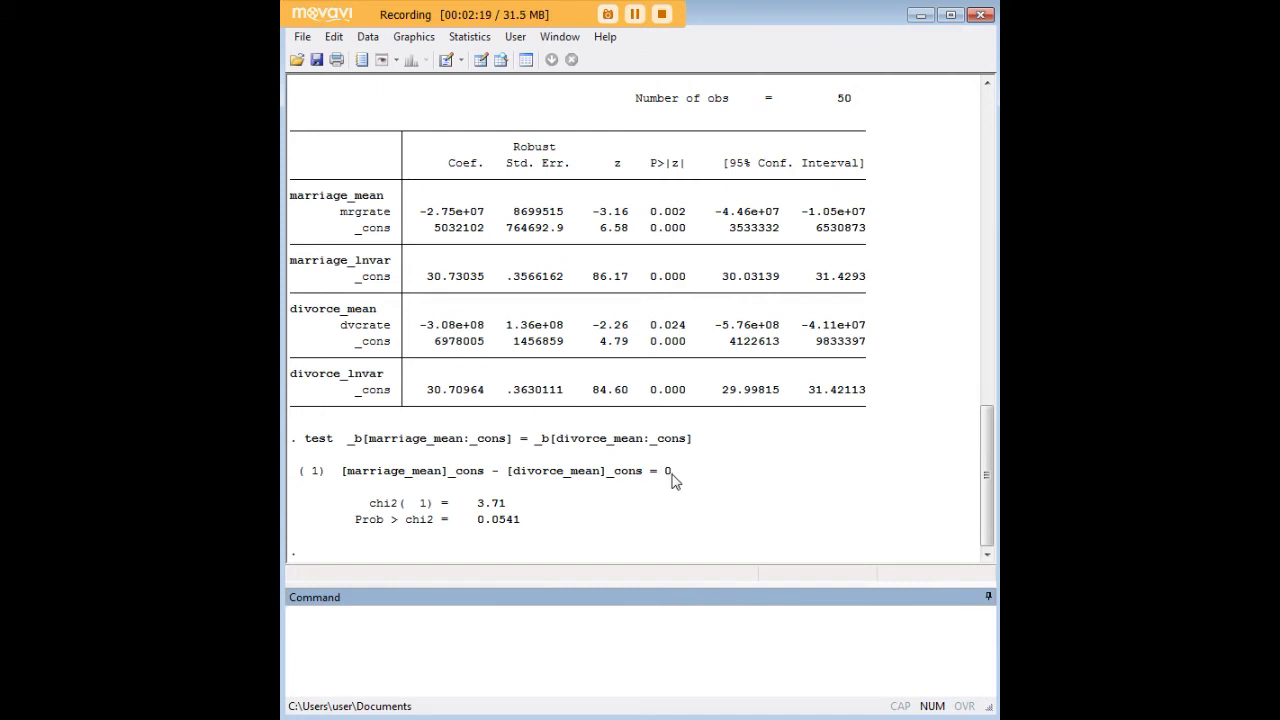
- Review the test output: chi2(1) = 3.71 with Prob > chi2 = 0.0541
{"action": "left_click_drag", "start_coordinate": [672, 478], "coordinate": [343, 480]}
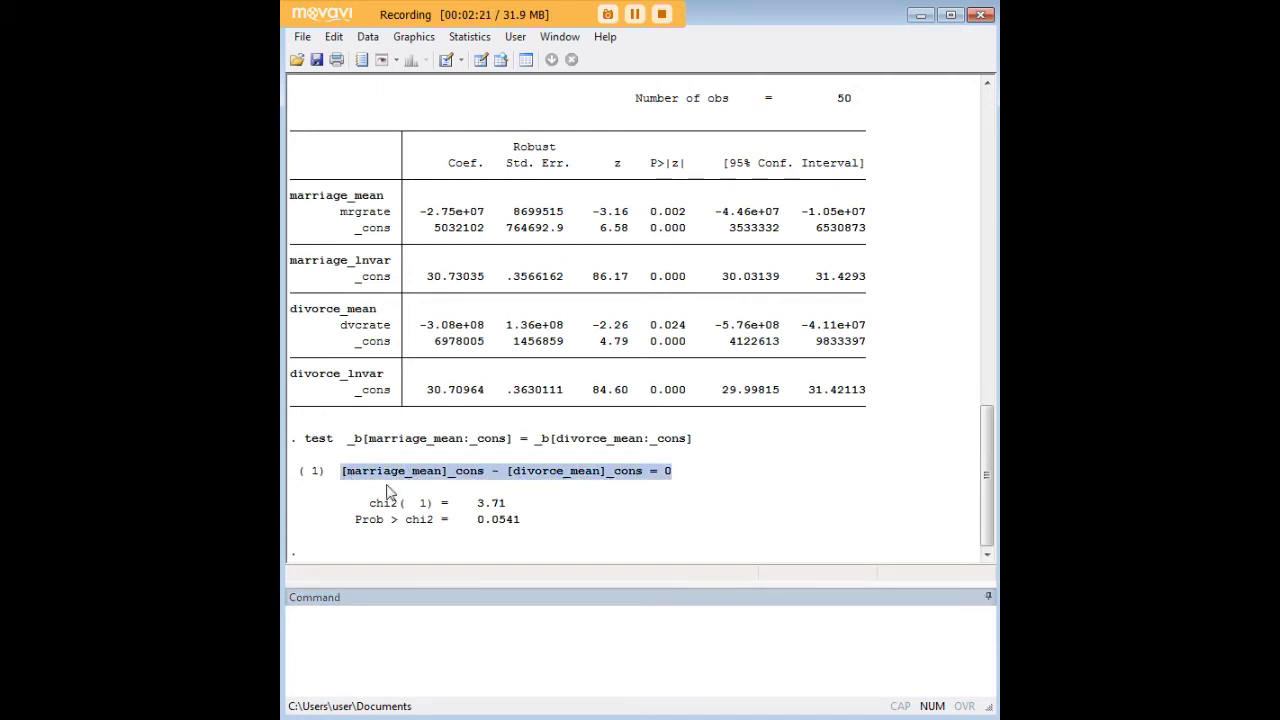
{"action": "left_click_drag", "start_coordinate": [522, 528], "coordinate": [479, 527]}
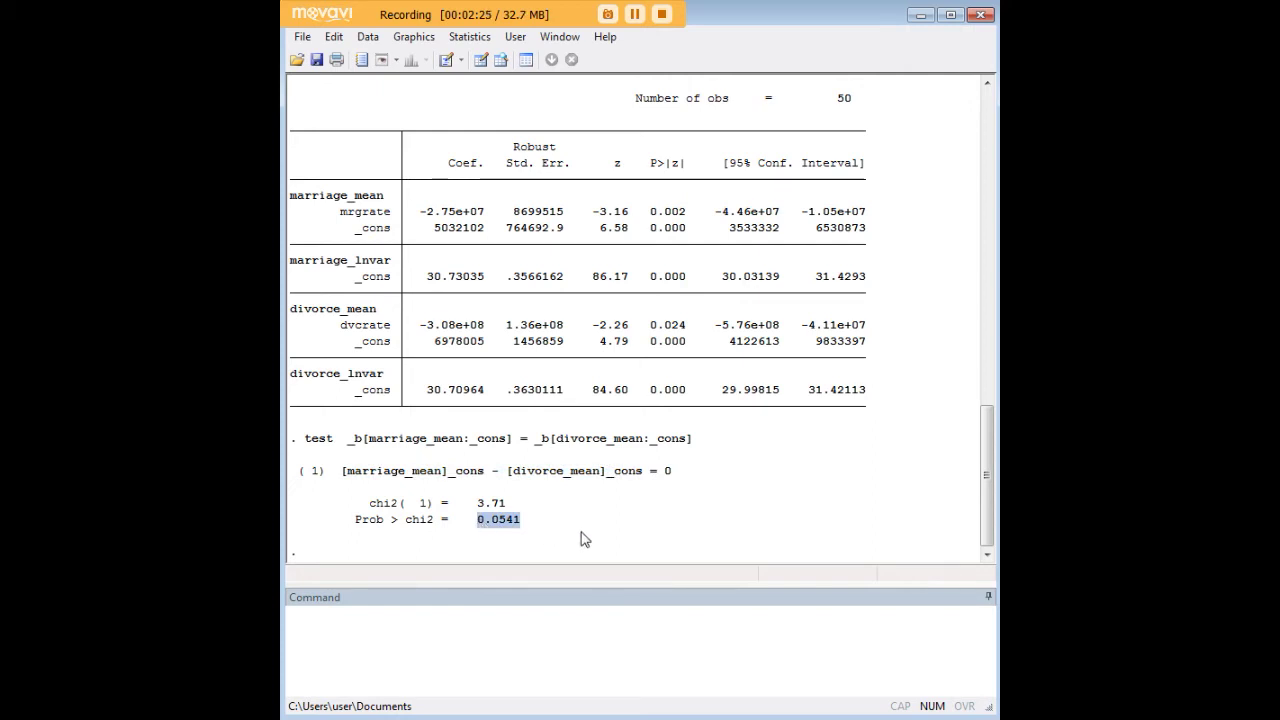
{"action": "left_click", "coordinate": [614, 496]}
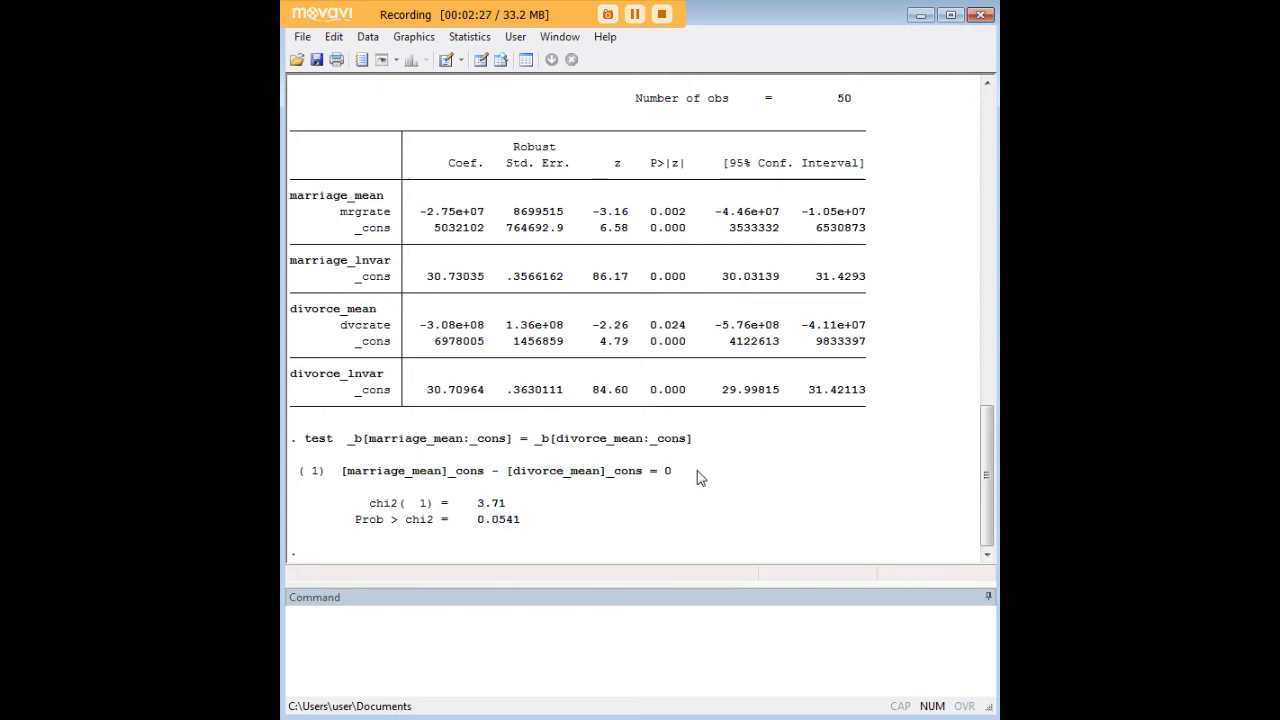
{"action": "scroll", "coordinate": [705, 470], "scroll_direction": "up", "scroll_amount": 3}
{"action": "scroll", "coordinate": [762, 436], "scroll_direction": "up", "scroll_amount": 4}
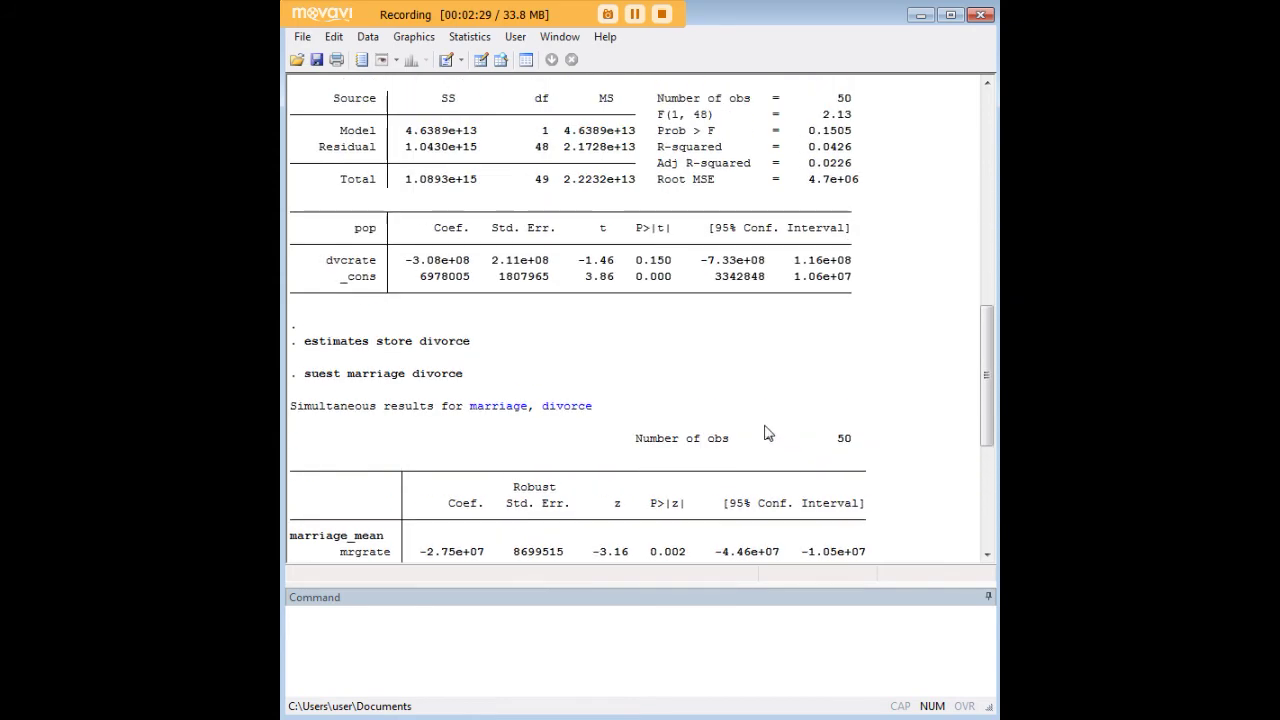
{"action": "scroll", "coordinate": [764, 435], "scroll_direction": "down", "scroll_amount": 7}
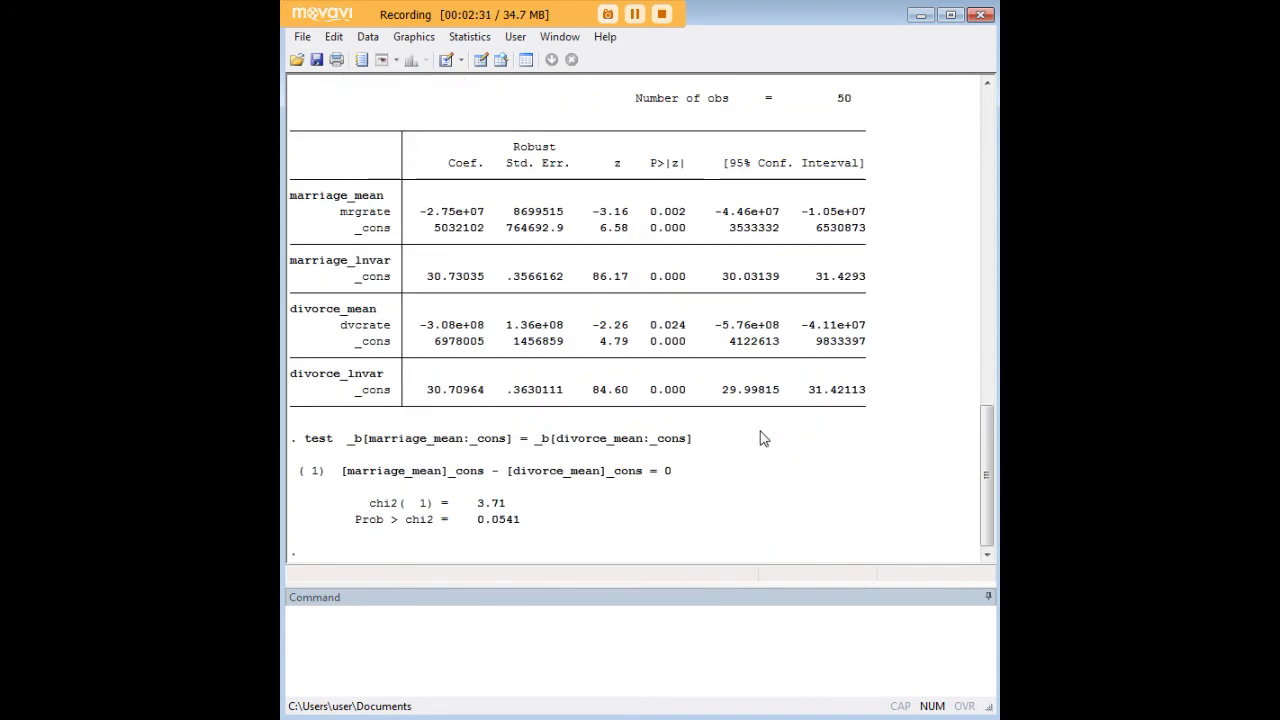